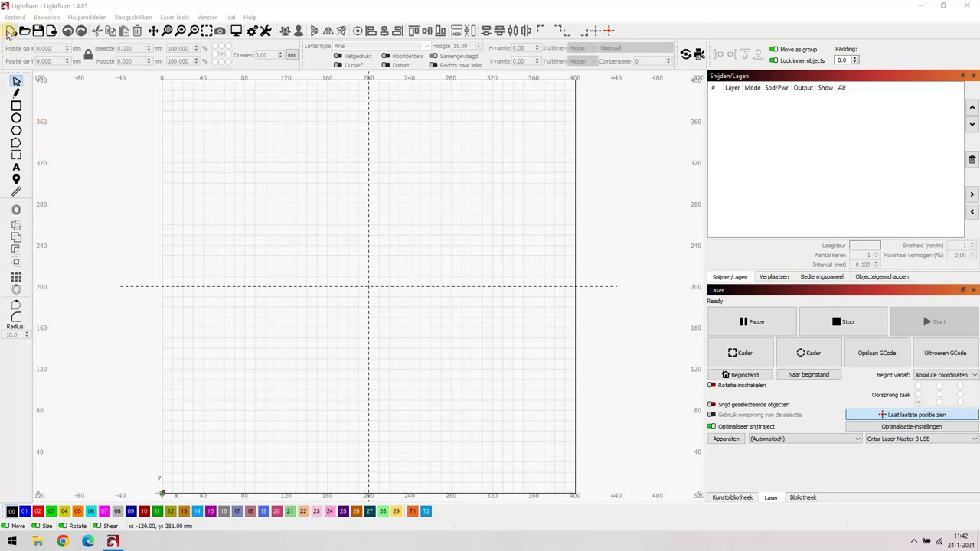
Import the image wapen bludenz.png from the Desktop into the project
{"action": "left_click", "coordinate": [52, 30]}
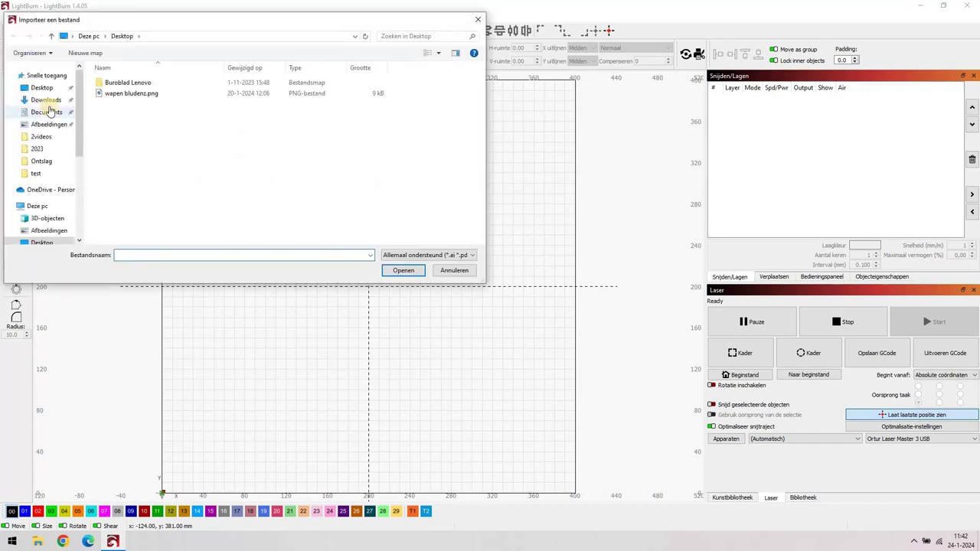
{"action": "double_click", "coordinate": [124, 93]}
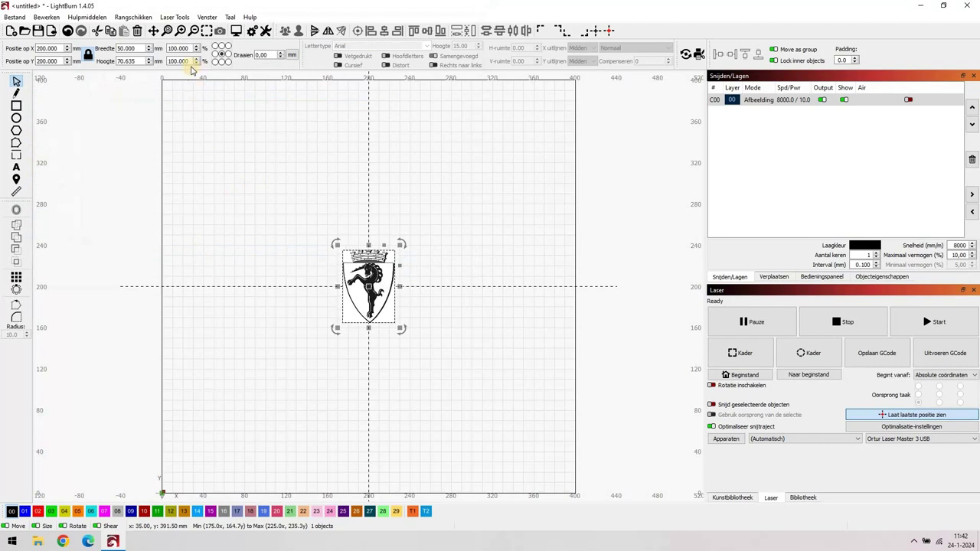
Trace the imported coat of arms into vector outlines with the threshold (Drempelwaarde) set to 180
{"action": "left_click", "coordinate": [182, 30]}
{"action": "left_click", "coordinate": [181, 30]}
{"action": "left_click", "coordinate": [181, 30]}
{"action": "left_click", "coordinate": [182, 31]}
{"action": "left_click", "coordinate": [181, 31]}
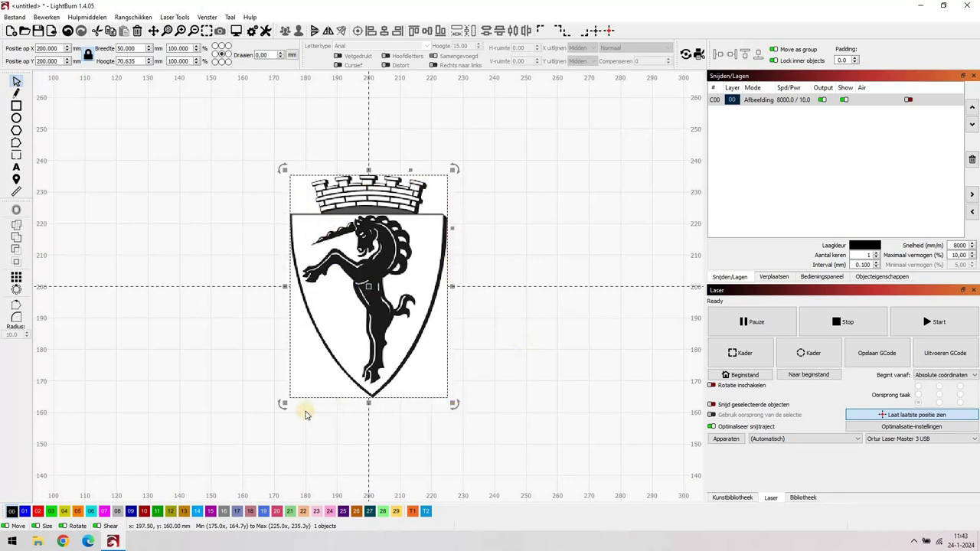
{"action": "right_click", "coordinate": [345, 277]}
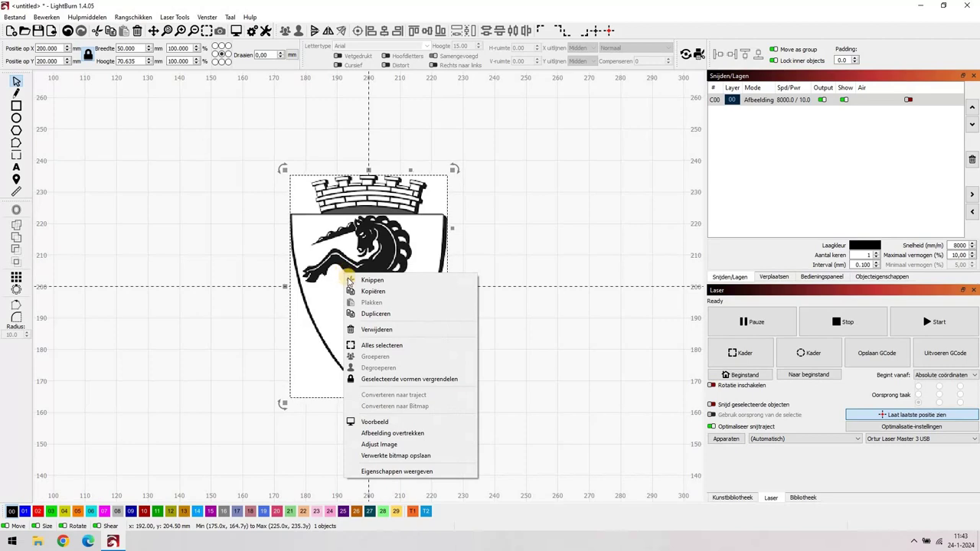
{"action": "left_click", "coordinate": [416, 434]}
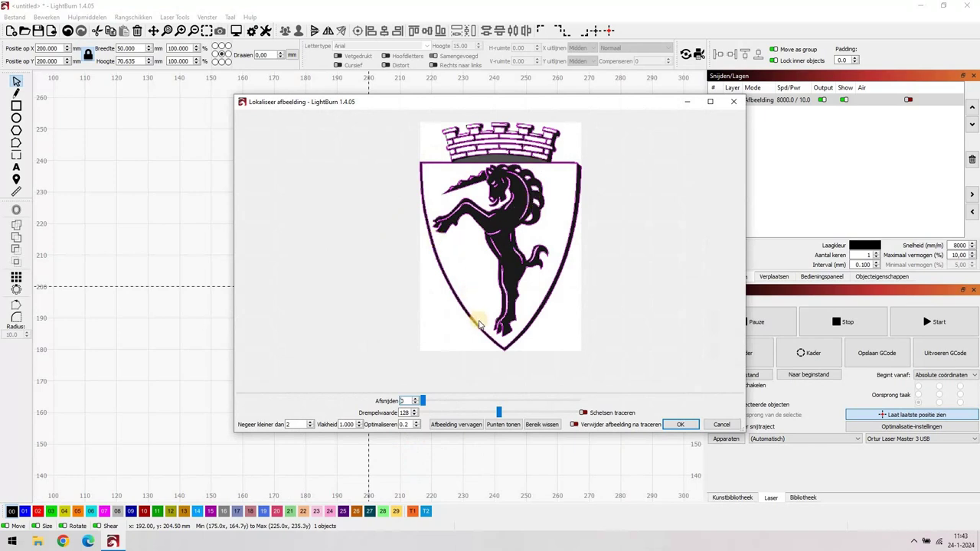
{"action": "mouse_move", "coordinate": [420, 404]}
{"action": "left_mouse_down"}
{"action": "mouse_move", "coordinate": [490, 402]}
{"action": "mouse_move", "coordinate": [426, 403]}
{"action": "left_mouse_up"}
{"action": "mouse_move", "coordinate": [501, 415]}
{"action": "left_mouse_down"}
{"action": "mouse_move", "coordinate": [572, 411]}
{"action": "mouse_move", "coordinate": [548, 408]}
{"action": "left_mouse_up"}
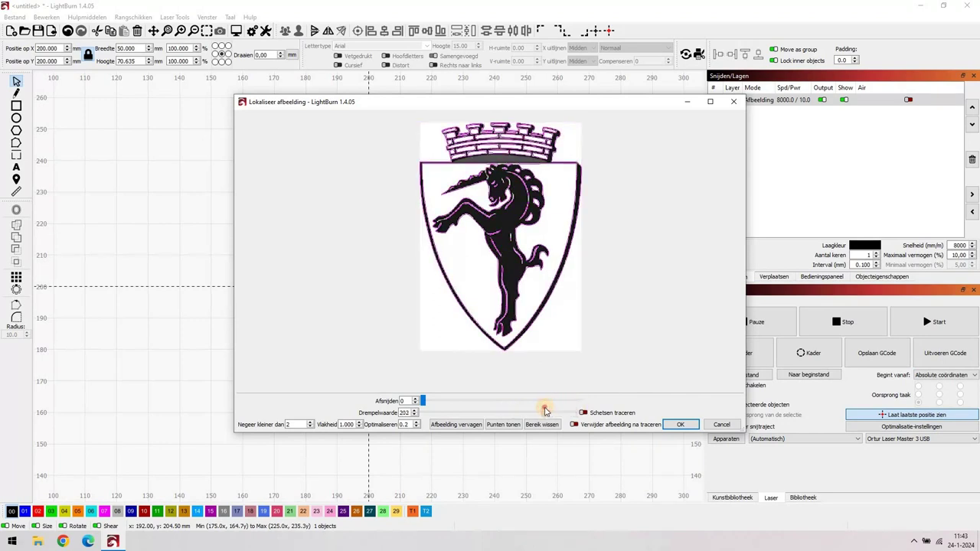
{"action": "mouse_move", "coordinate": [547, 411]}
{"action": "left_mouse_down"}
{"action": "mouse_move", "coordinate": [556, 411]}
{"action": "mouse_move", "coordinate": [513, 411]}
{"action": "mouse_move", "coordinate": [532, 411]}
{"action": "left_mouse_up"}
{"action": "left_click", "coordinate": [532, 411]}
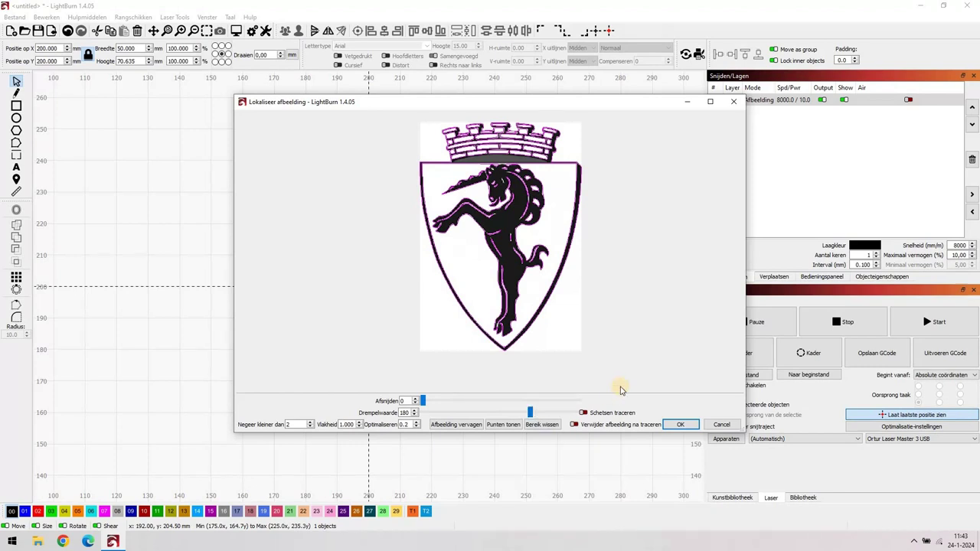
{"action": "left_click", "coordinate": [678, 424]}
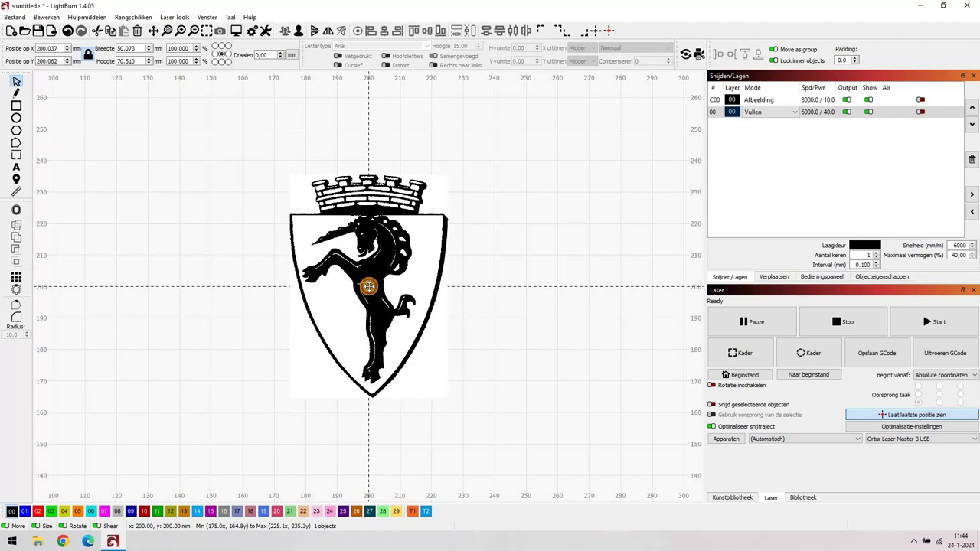
Move the traced coat of arms beside the original image, to about X 267.5, Y 202 mm, and delete the original image
{"action": "left_click_drag", "start_coordinate": [377, 288], "coordinate": [588, 284]}
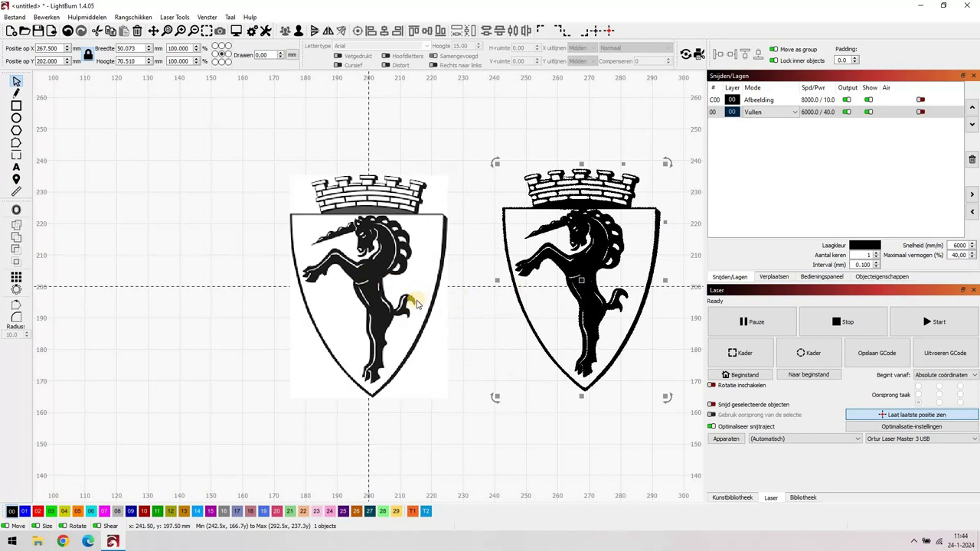
{"action": "left_click", "coordinate": [387, 293]}
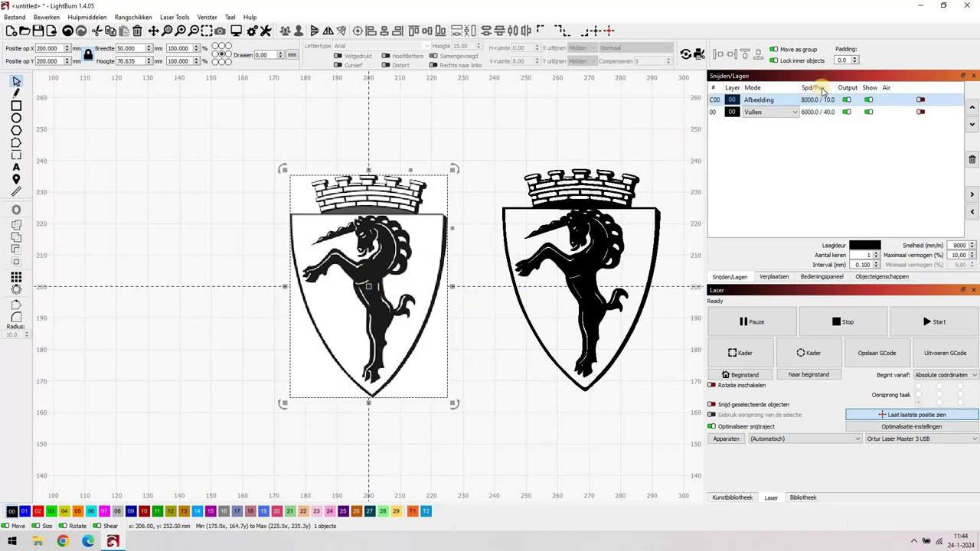
{"action": "left_click", "coordinate": [610, 258]}
{"action": "left_click", "coordinate": [814, 114]}
{"action": "left_click", "coordinate": [375, 291]}
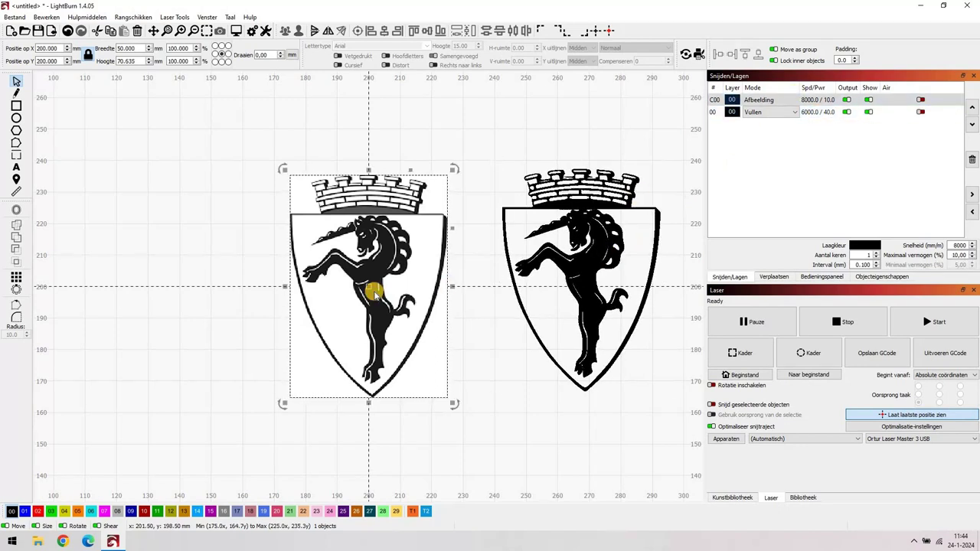
{"action": "key", "text": "Delete"}
Move the traced coat of arms to the centre of the work area
{"action": "left_click", "coordinate": [535, 242]}
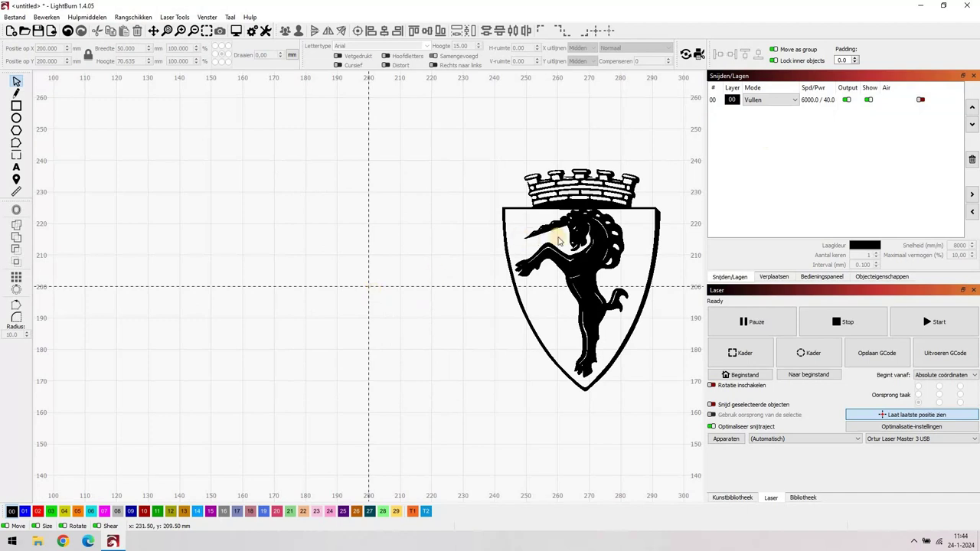
{"action": "left_click", "coordinate": [754, 101]}
{"action": "left_click", "coordinate": [584, 293]}
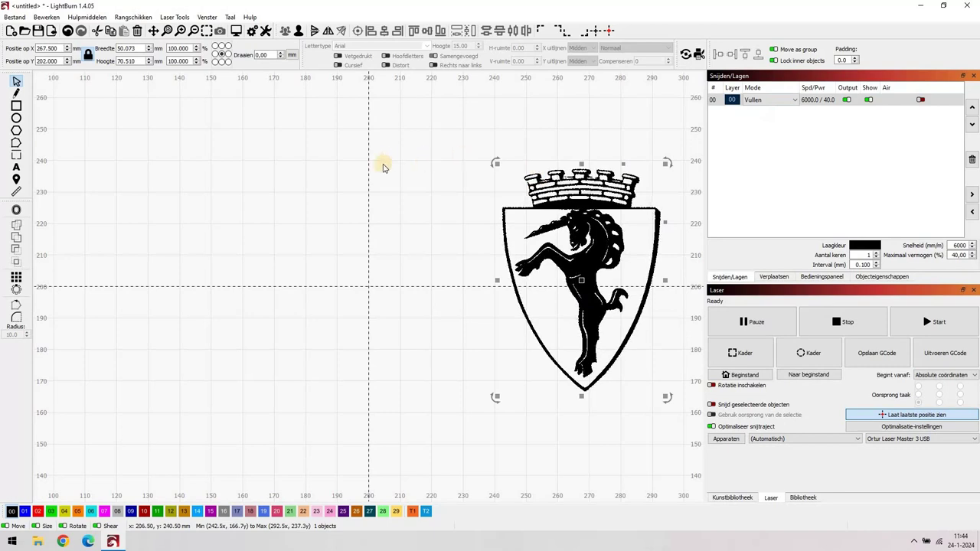
{"action": "left_click", "coordinate": [608, 31]}
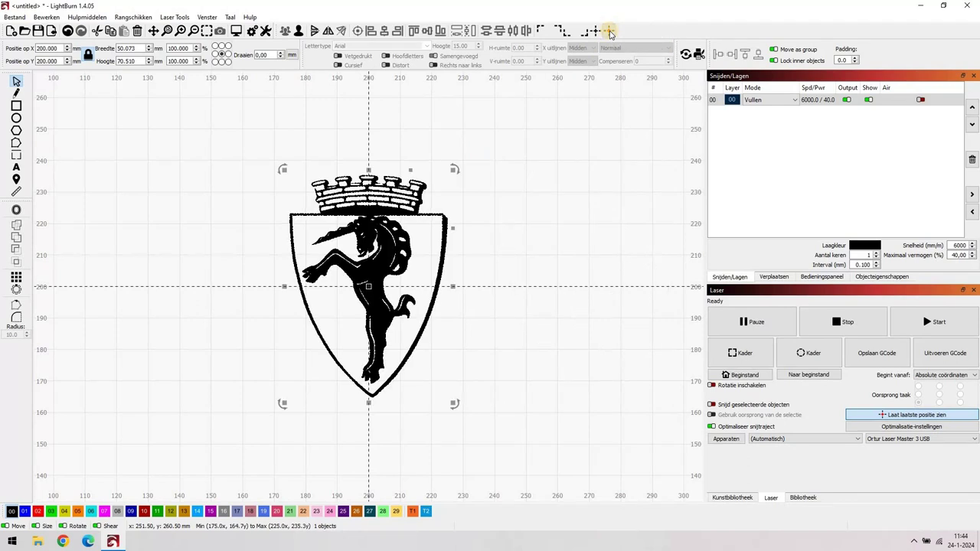
{"action": "left_click", "coordinate": [206, 16]}
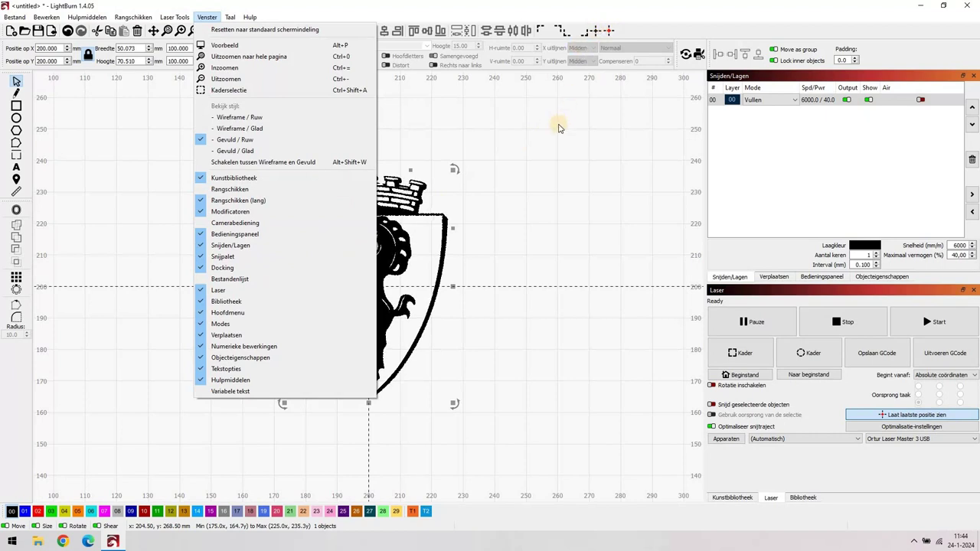
{"action": "left_click", "coordinate": [546, 163]}
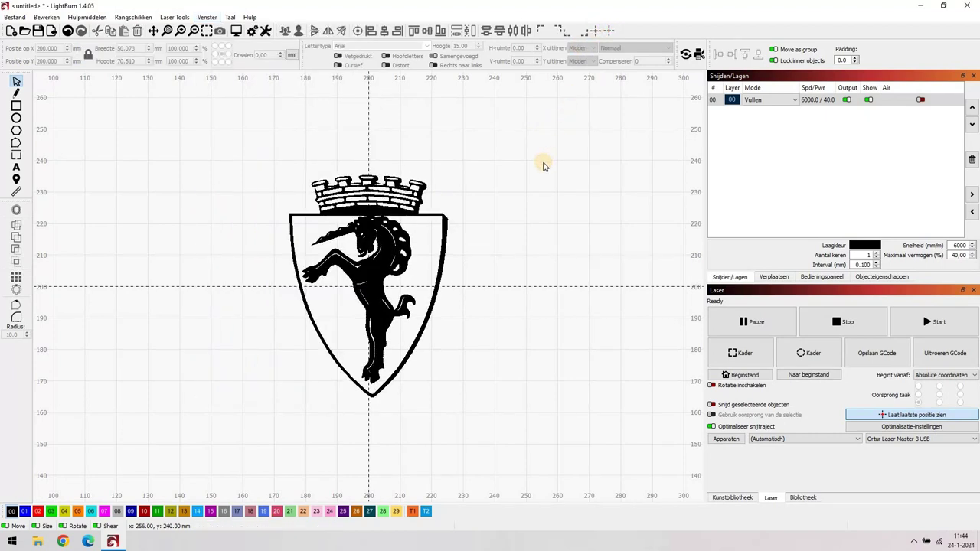
{"action": "left_click", "coordinate": [381, 279]}
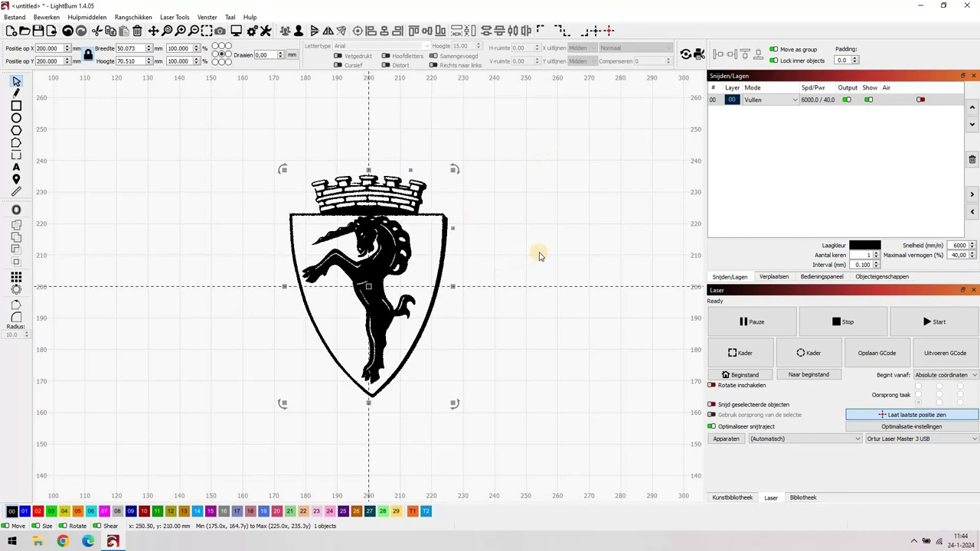
Try the Lijn mode on layer 00 of the traced coat of arms, and return the layer to Vullen
{"action": "left_click", "coordinate": [794, 103]}
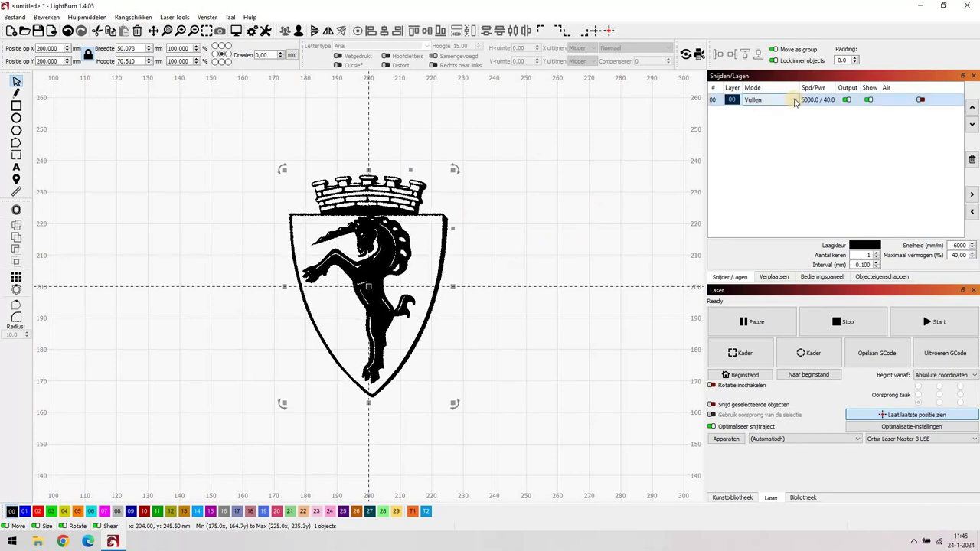
{"action": "left_click", "coordinate": [796, 100]}
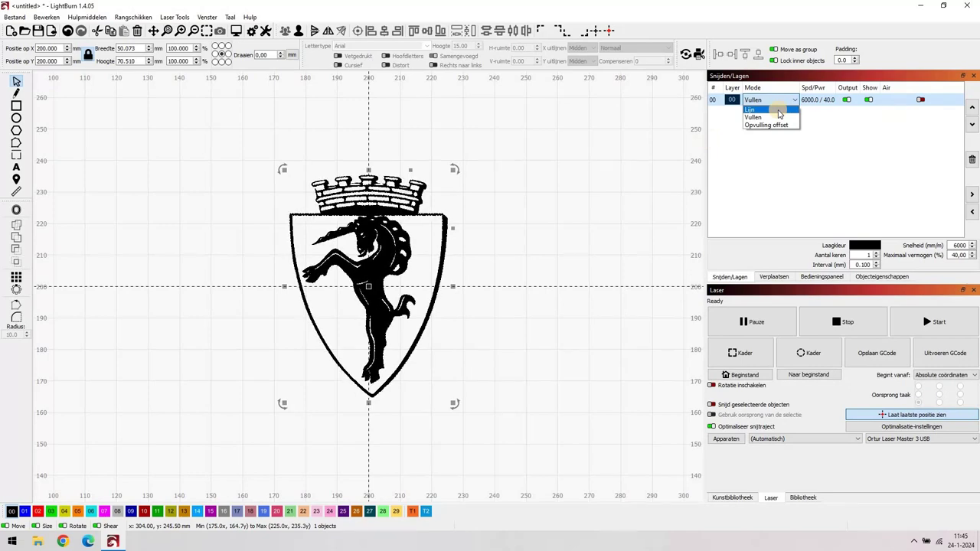
{"action": "left_click", "coordinate": [779, 112]}
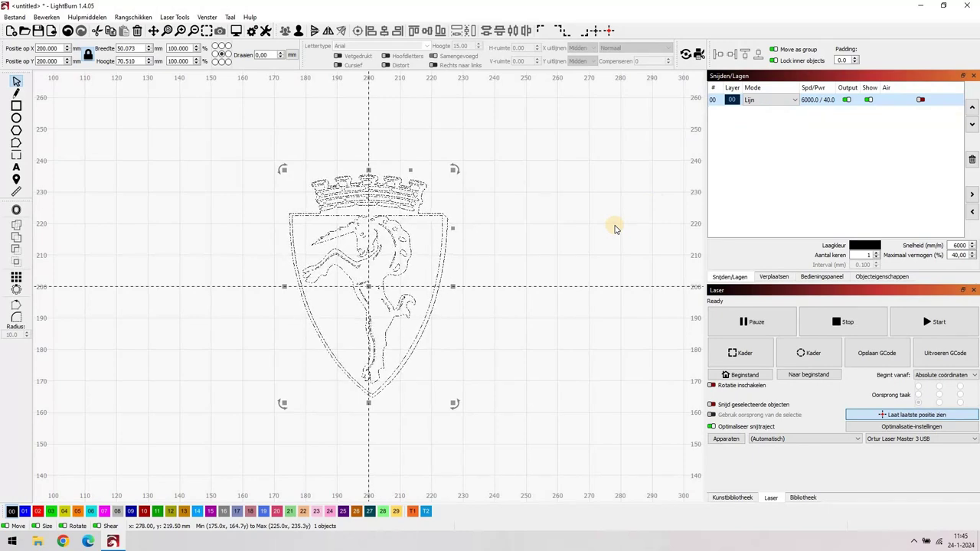
{"action": "left_click", "coordinate": [772, 101]}
{"action": "left_click", "coordinate": [754, 118]}
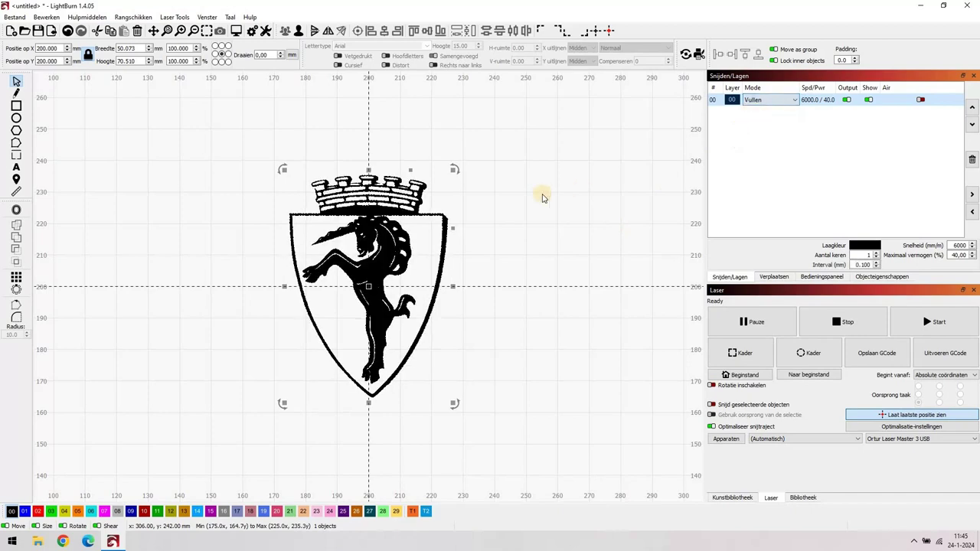
Review the fill settings of layer 00, including speed, maximum power, overscan, line interval and fill grouping
{"action": "double_click", "coordinate": [821, 102]}
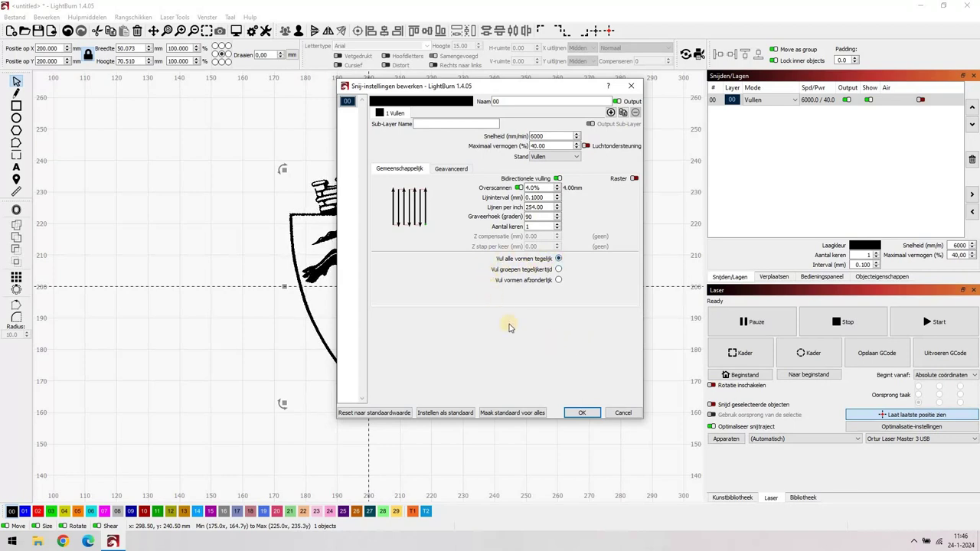
{"action": "left_click", "coordinate": [576, 414]}
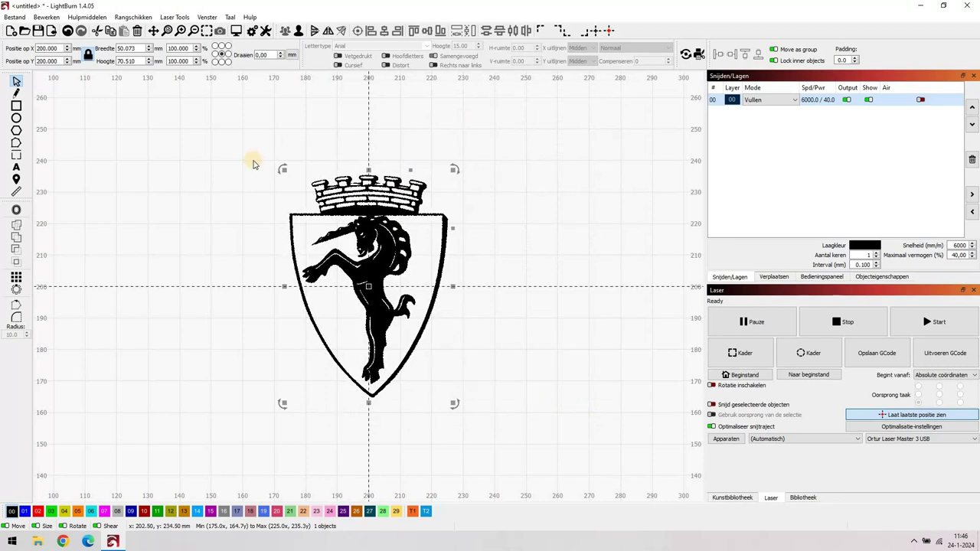
Bring up the file commands for the current project
{"action": "left_click", "coordinate": [14, 17]}
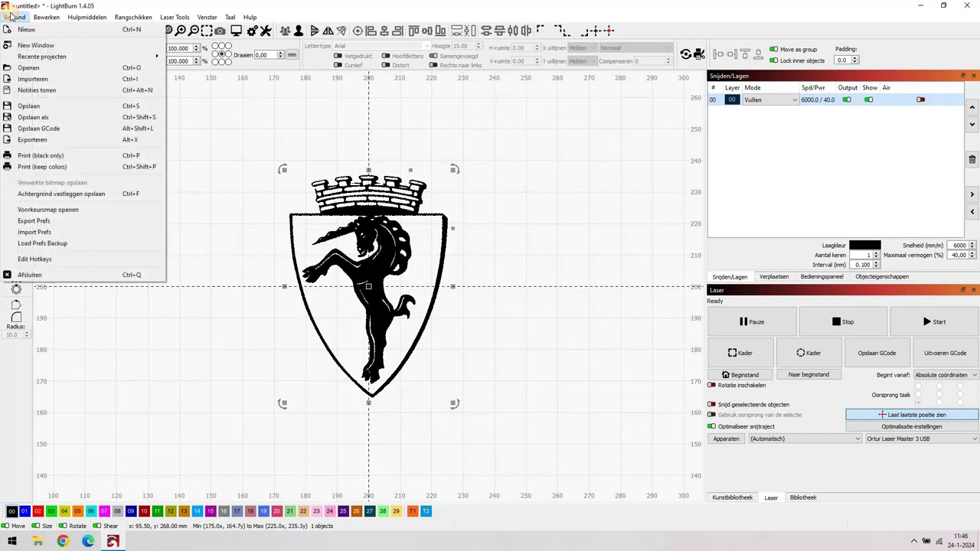